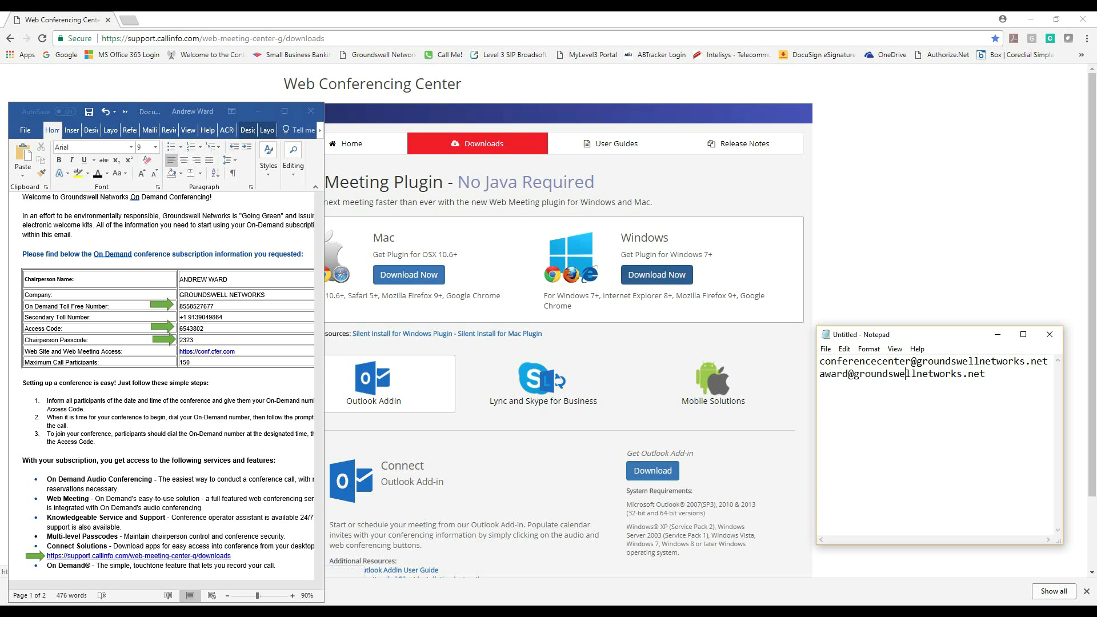
- Select and deselect the first e-mail address in the Notepad notes, then minimize Notepad
{"action": "left_click_drag", "start_coordinate": [820, 361], "coordinate": [1050, 361]}
{"action": "left_click", "coordinate": [929, 373]}
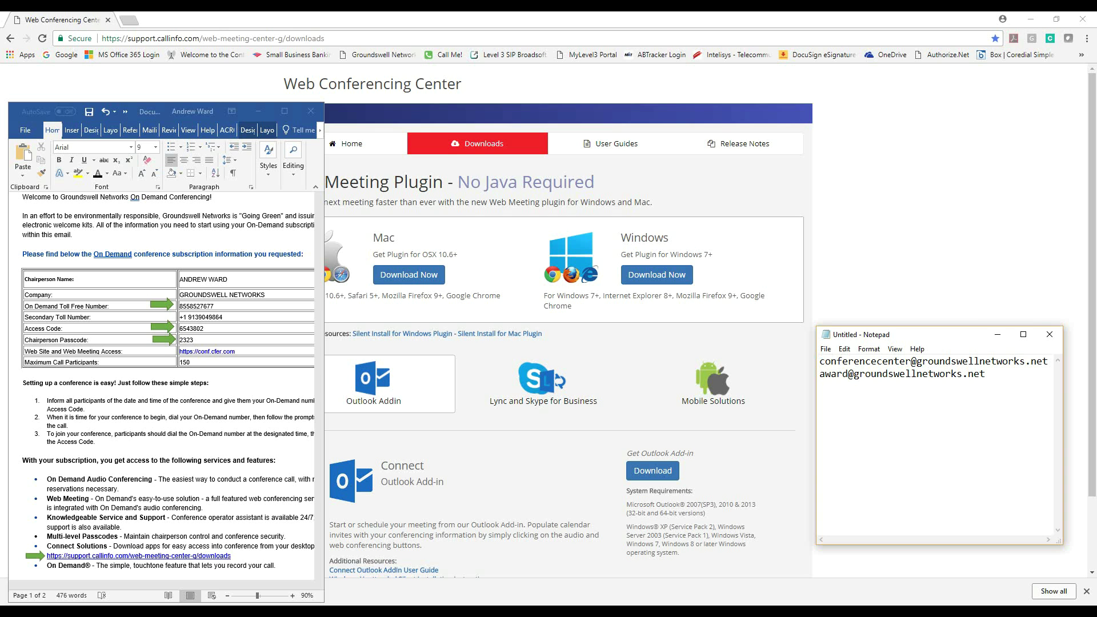
{"action": "left_click", "coordinate": [998, 334]}
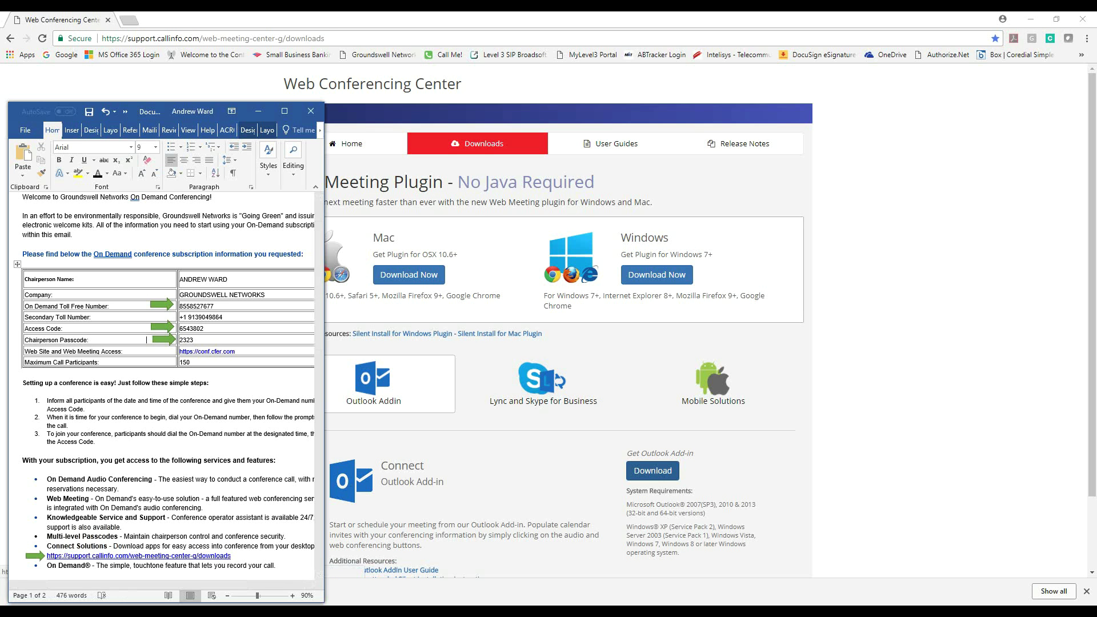
- Download the Connect Outlook Add-in installer and run it, checking the subscription details document
{"action": "left_click", "coordinate": [652, 470]}
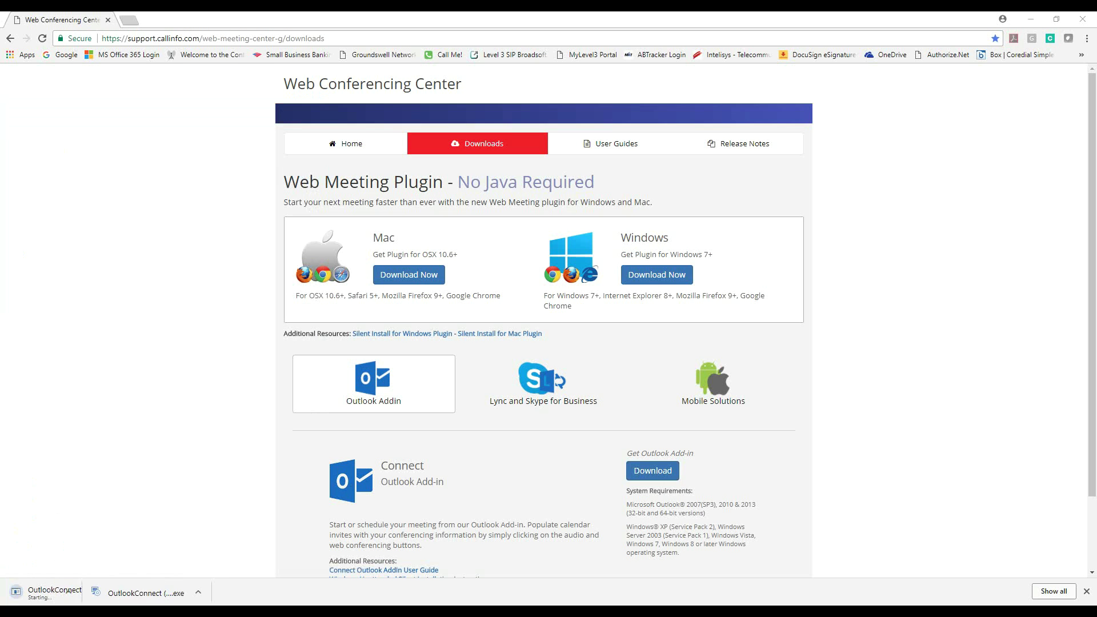
{"action": "key", "text": "alt+Tab"}
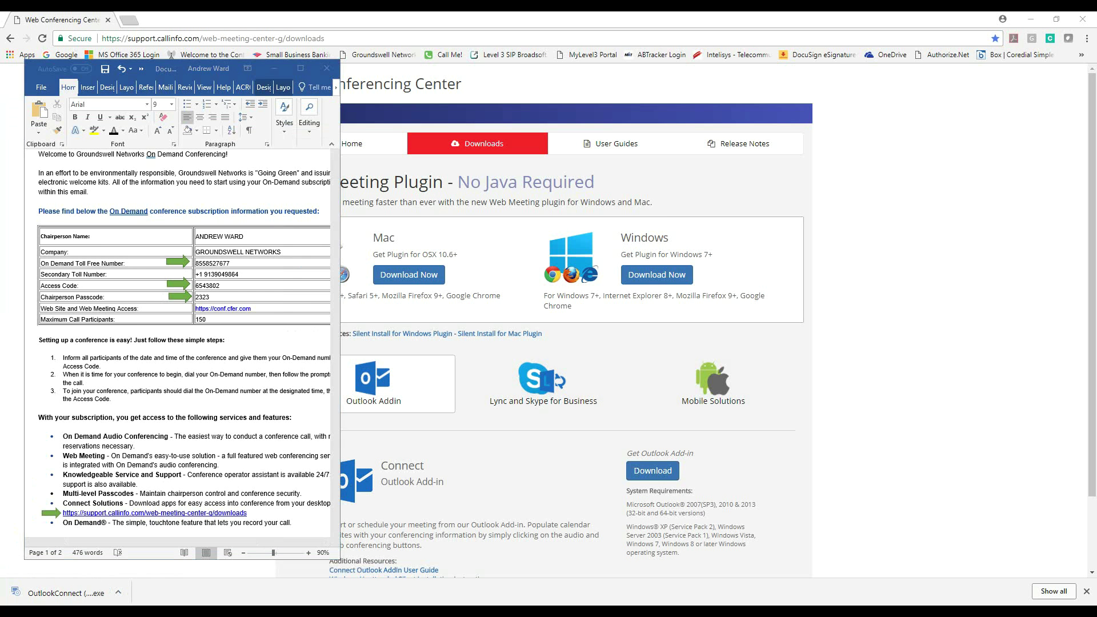
{"action": "left_click", "coordinate": [62, 593]}
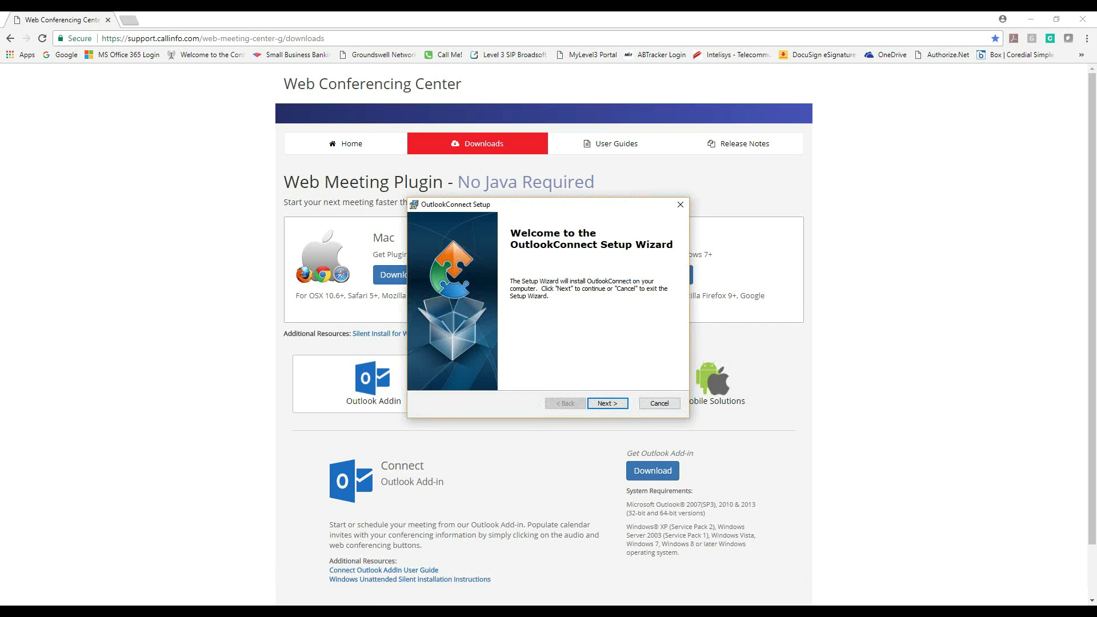
{"action": "key", "text": "alt+Tab"}
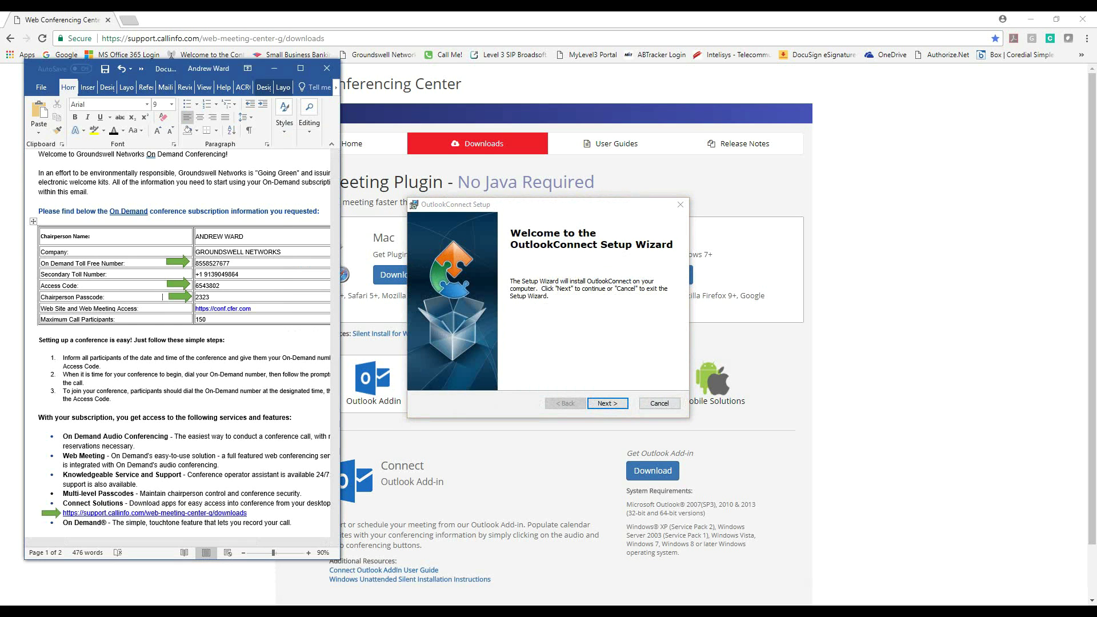
- Install OutlookConnect with Audio and Web meetings, accepting the license and letting Outlook close
{"action": "left_click", "coordinate": [607, 404]}
{"action": "key", "text": "alt+a"}
{"action": "key", "text": "alt+n"}
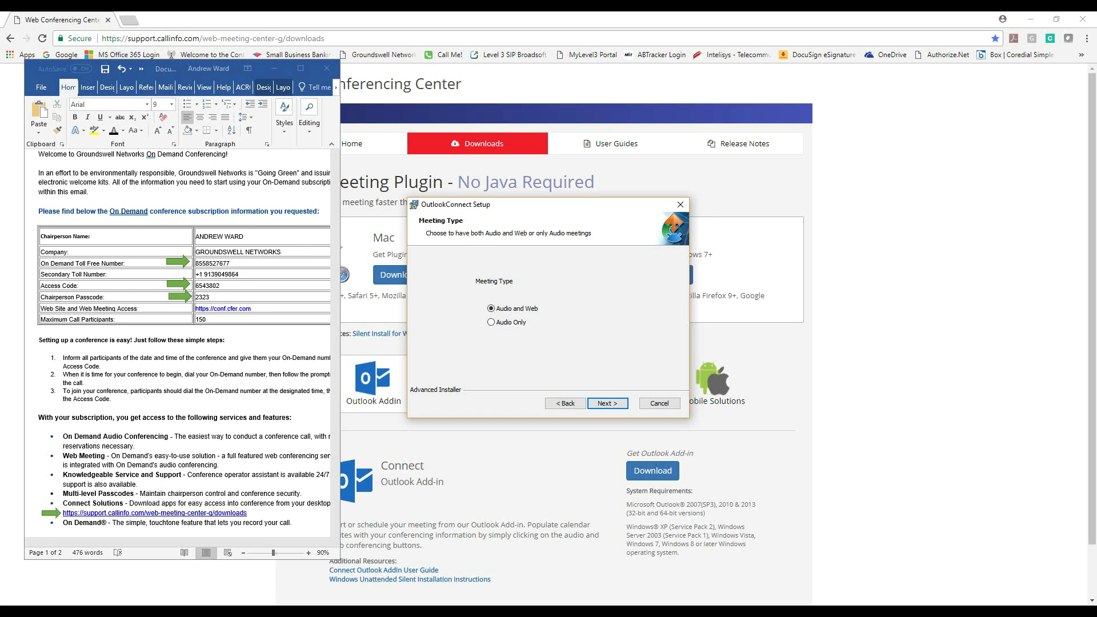
{"action": "key", "text": "alt+n"}
{"action": "key", "text": "Return"}
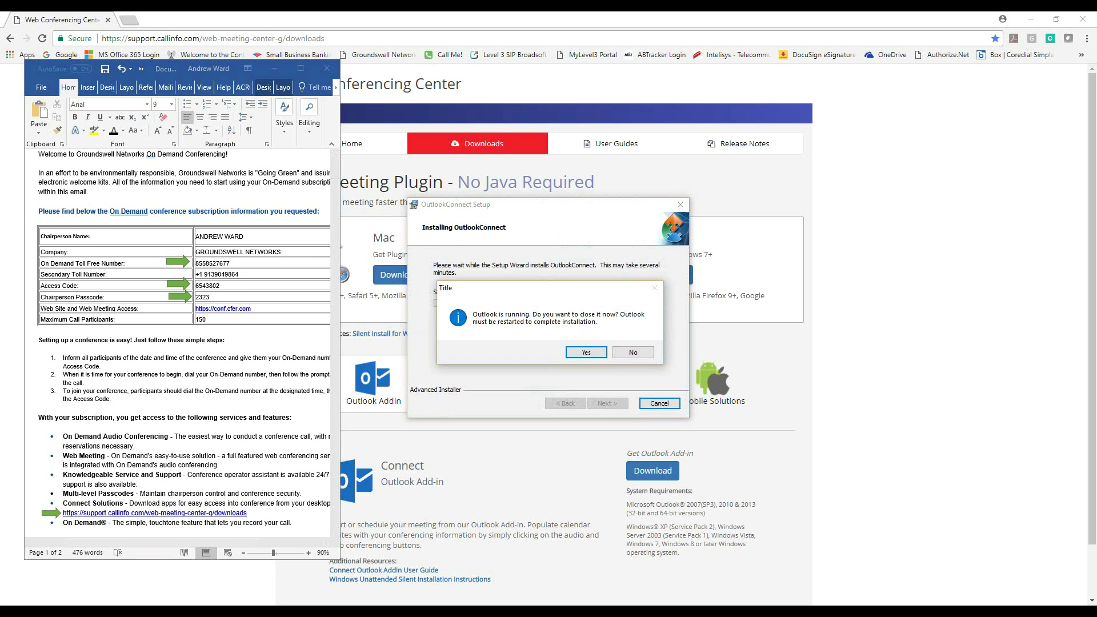
{"action": "key", "text": "Return"}
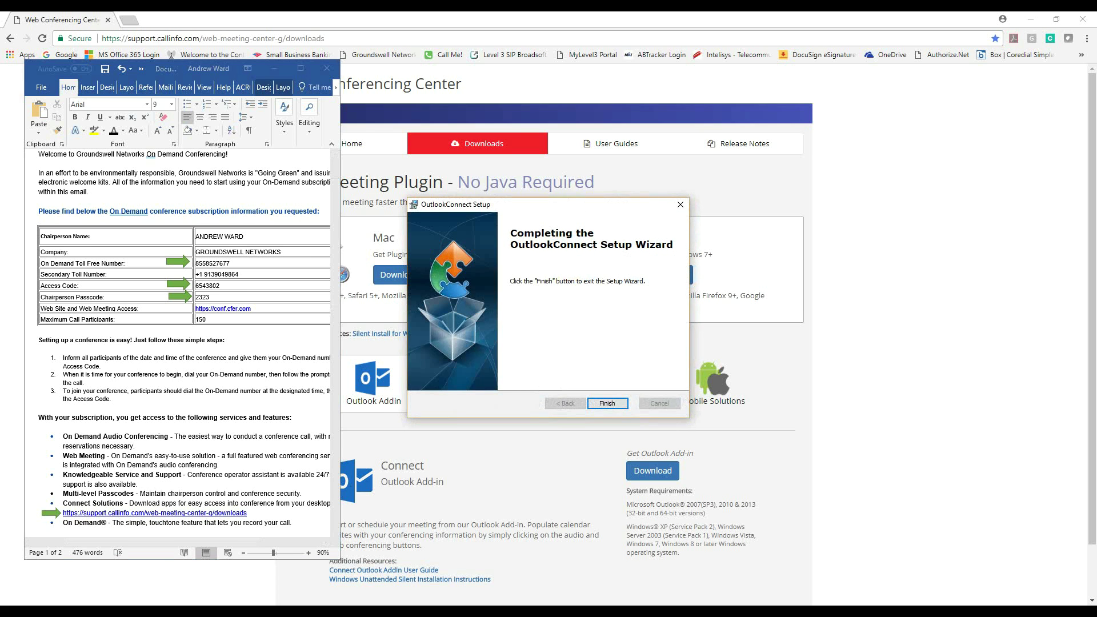
{"action": "key", "text": "Return"}
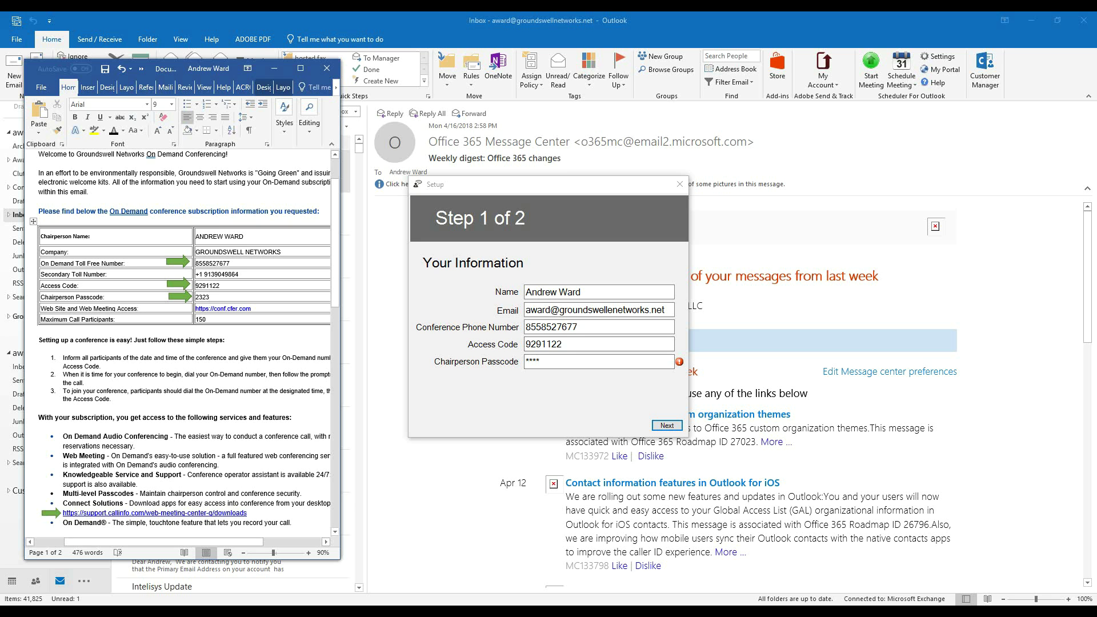
- Re-enter the corrected chairperson passcode, finish the add-in setup, and close the subscription details document
{"action": "key", "text": "alt+Tab"}
{"action": "key", "text": "BackSpace"}
{"action": "key", "text": "BackSpace"}
{"action": "key", "text": "BackSpace"}
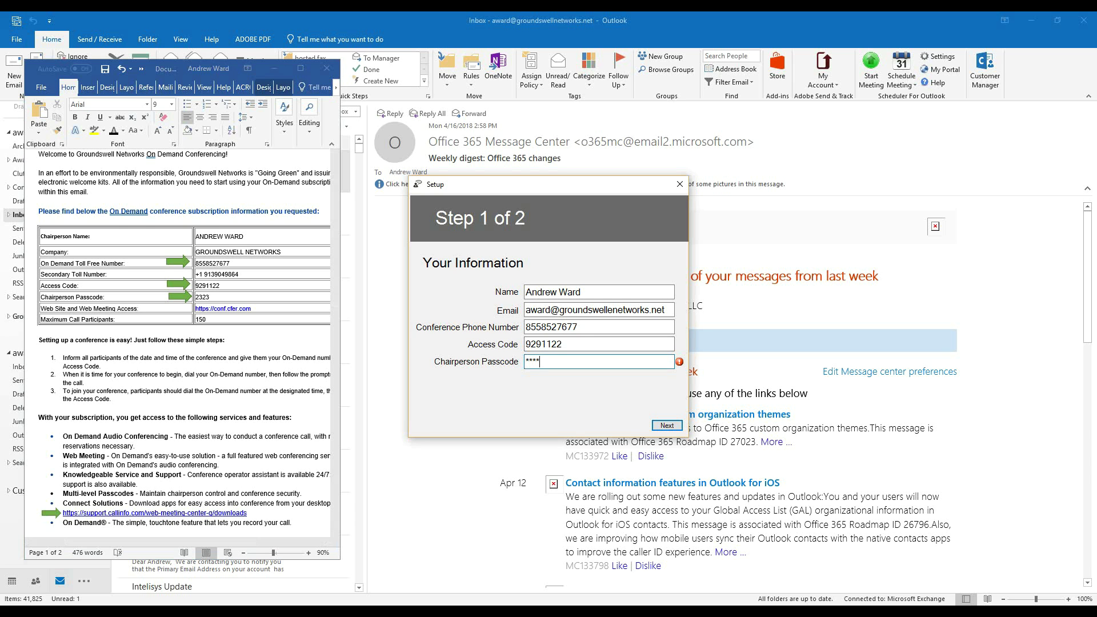
{"action": "key", "text": "Return"}
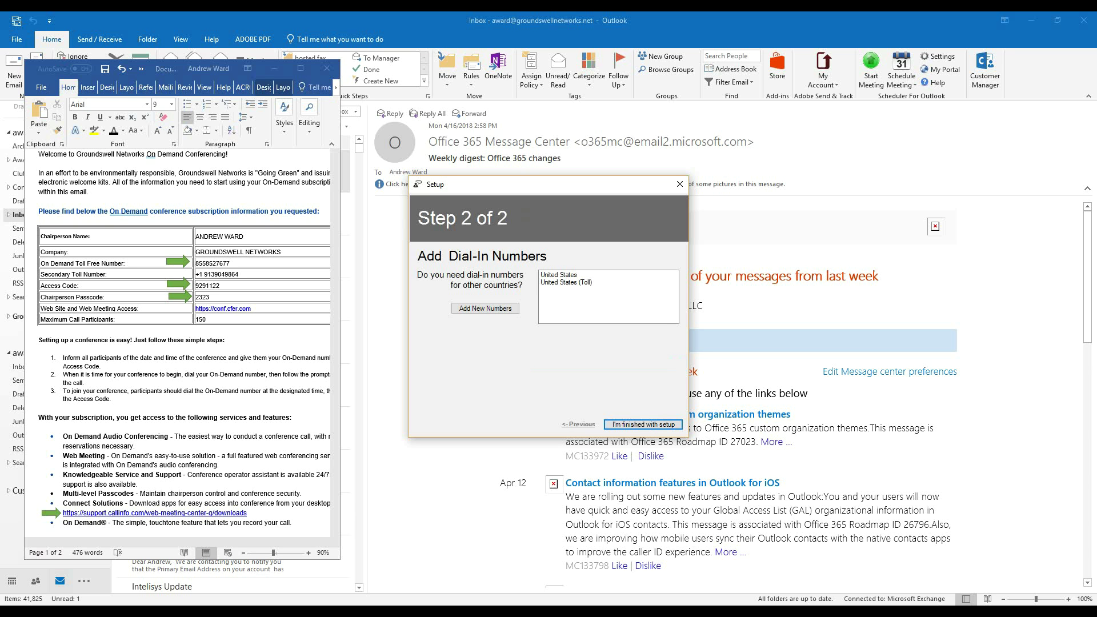
{"action": "key", "text": "Return"}
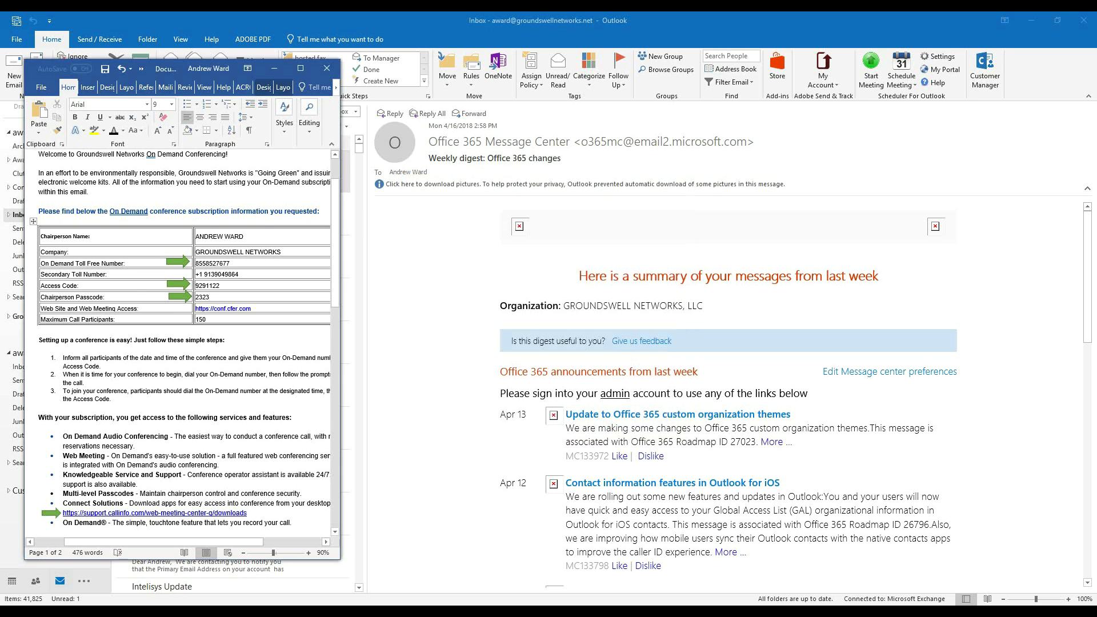
{"action": "key", "text": "alt+F4"}
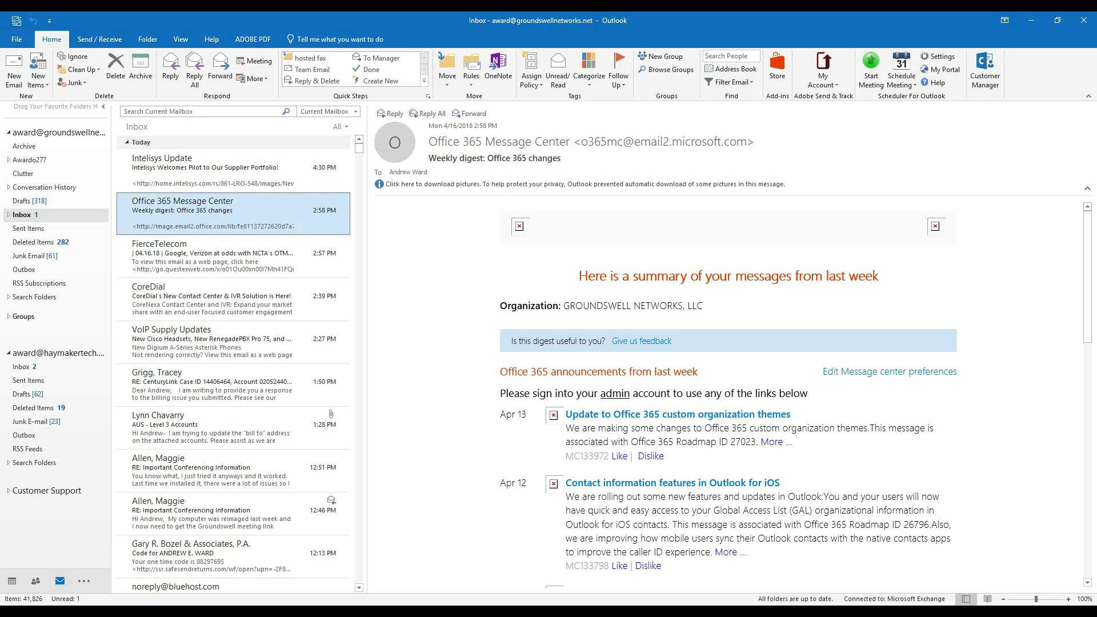
- Create a new Conference Connect meeting invite from Schedule Meeting for Training 1
{"action": "left_click", "coordinate": [902, 81]}
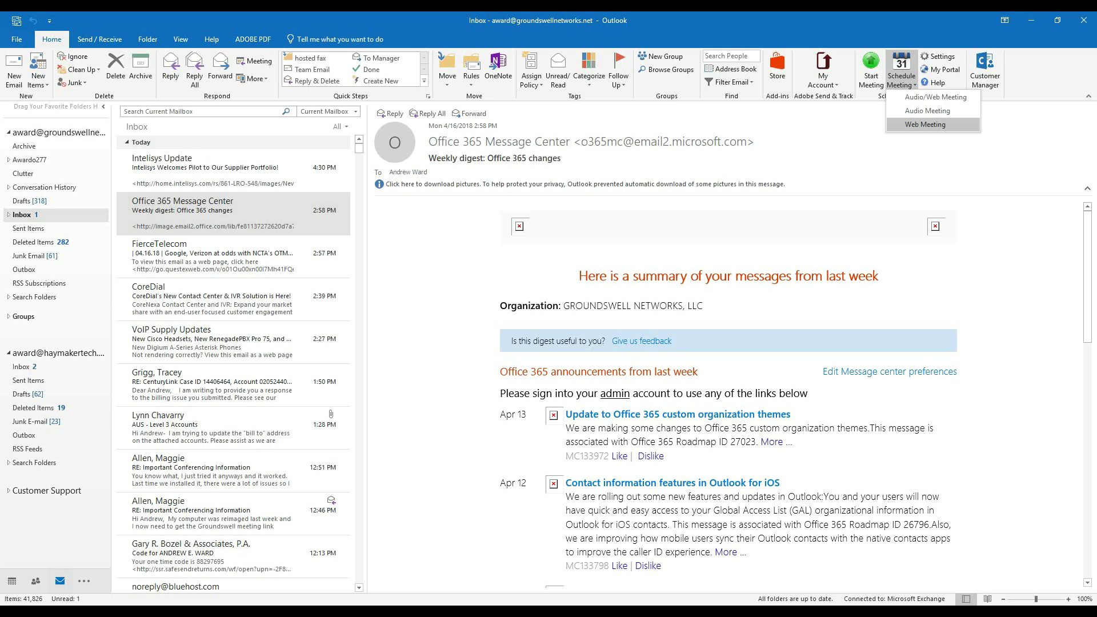
{"action": "key", "text": "Return"}
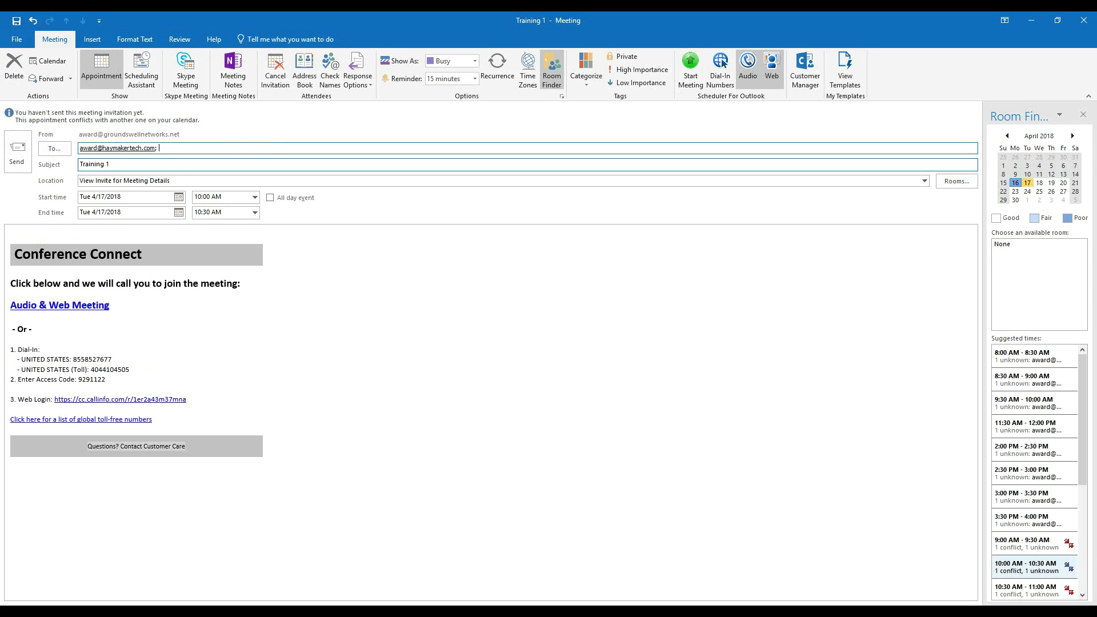
- Send the Training 1 invite and switch to the Calendar showing Tuesday, April 17
{"action": "left_click", "coordinate": [110, 164]}
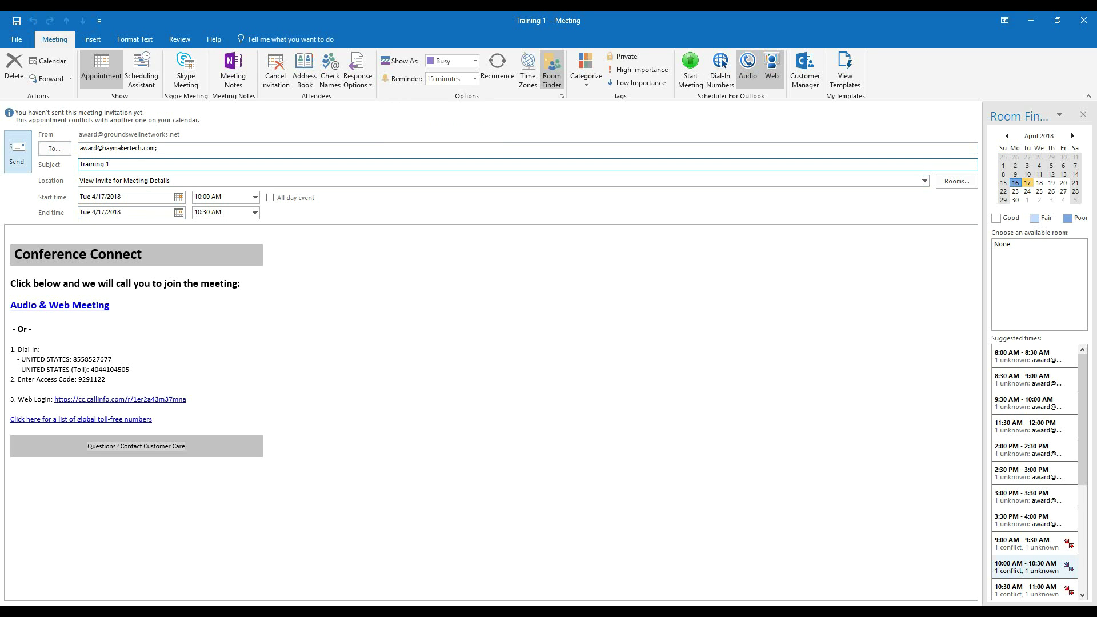
{"action": "key", "text": "Escape"}
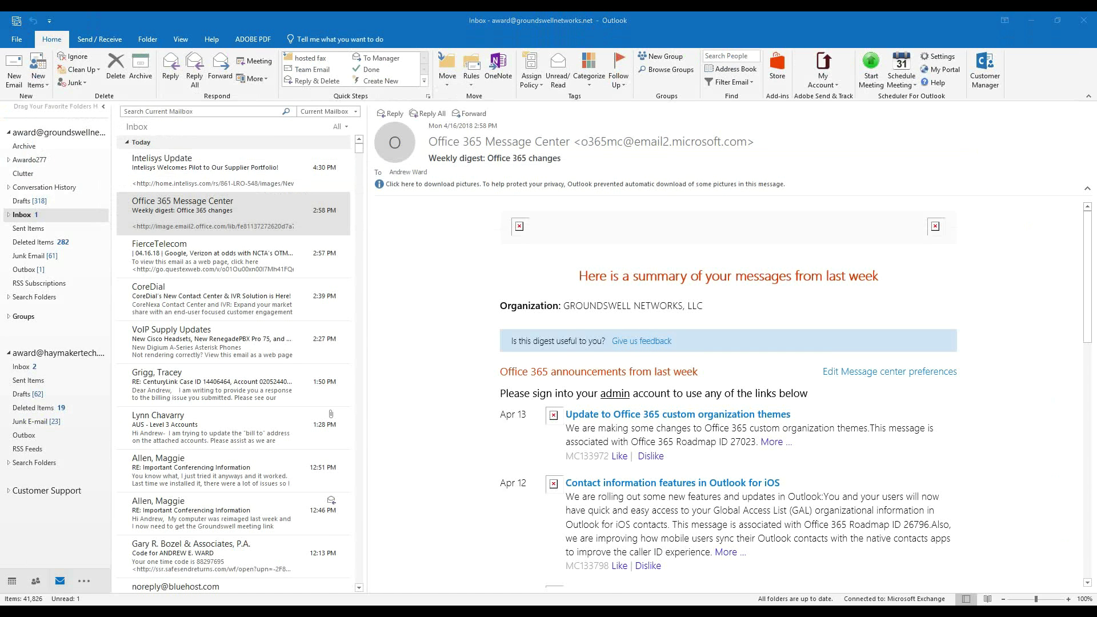
{"action": "key", "text": "ctrl+2"}
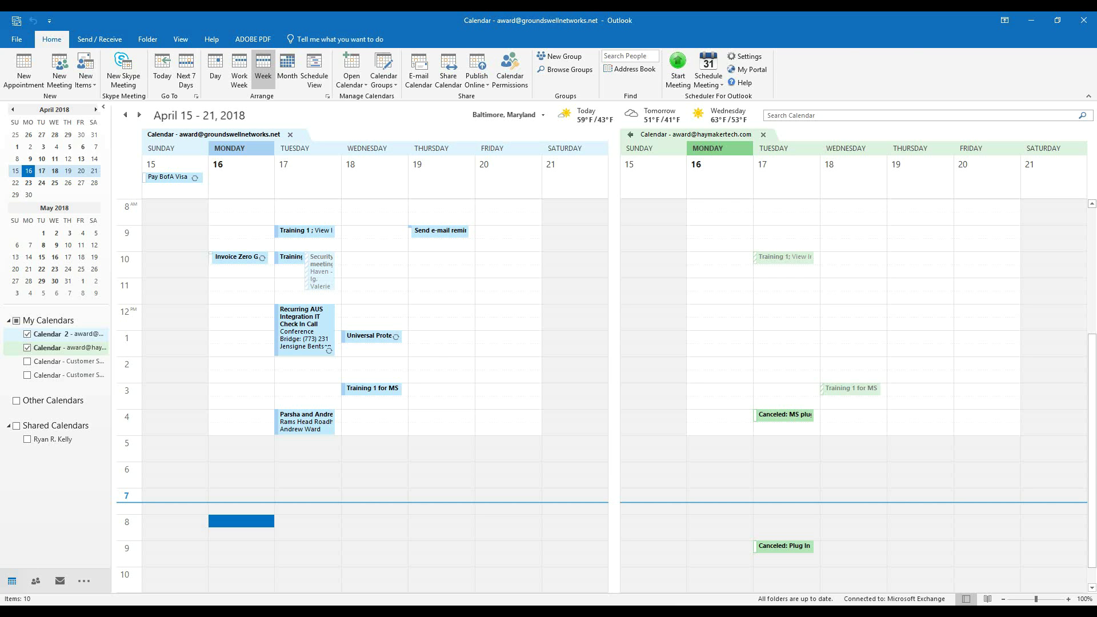
- Open the Training 1 meeting on Tuesday from the calendar
{"action": "mouse_move", "coordinate": [306, 335]}
{"action": "left_click", "coordinate": [304, 231]}
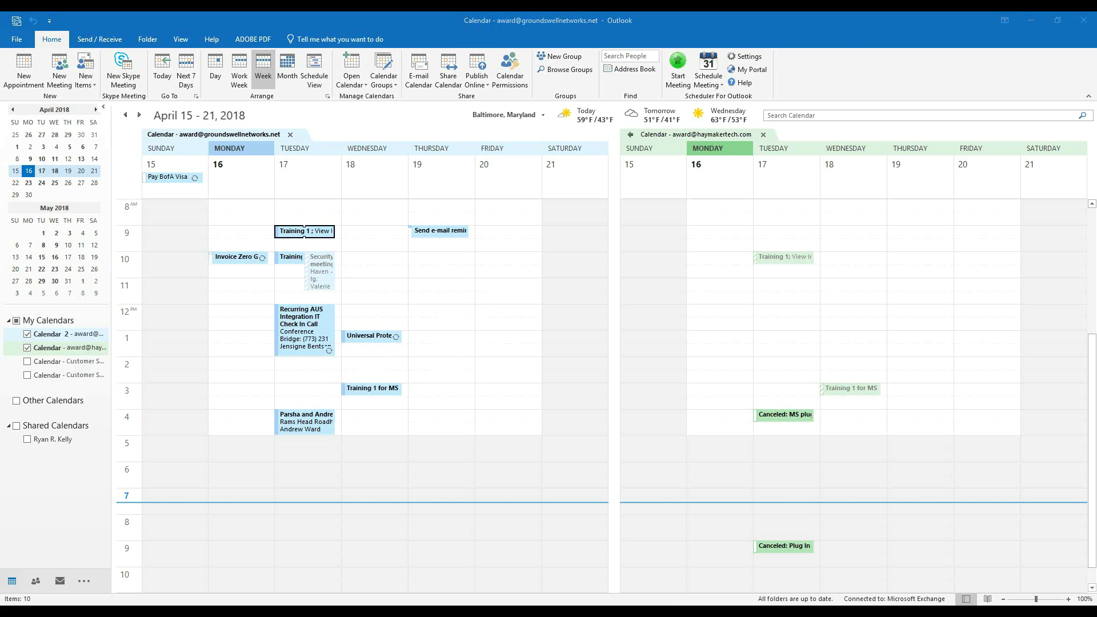
{"action": "double_click", "coordinate": [304, 231]}
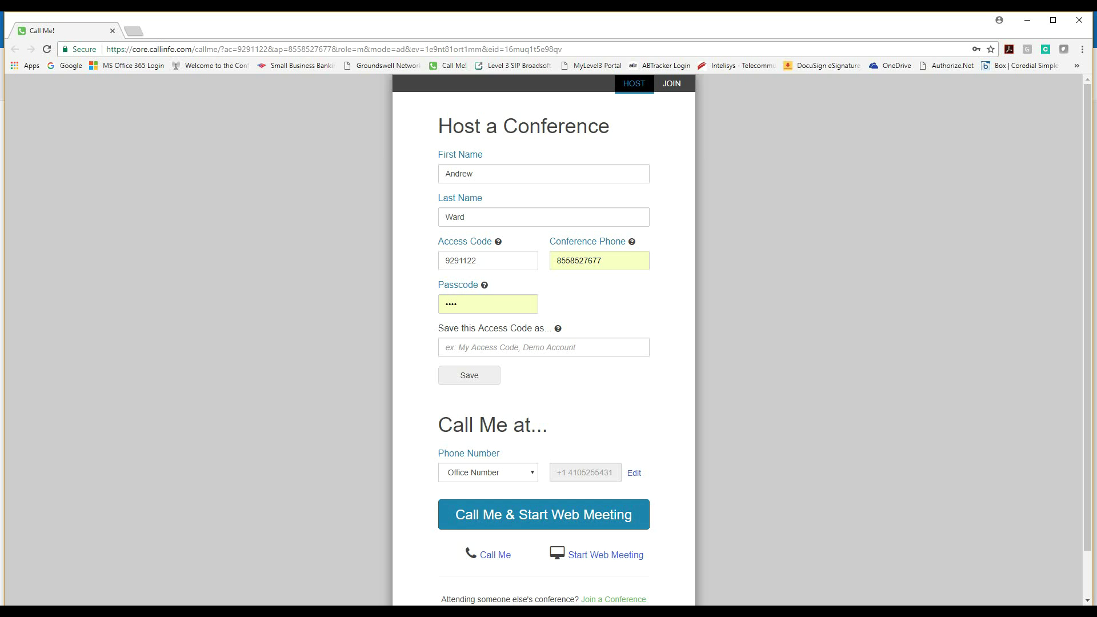
- Start the Call Me & Start Web Meeting callback to the office number
{"action": "left_click", "coordinate": [458, 347]}
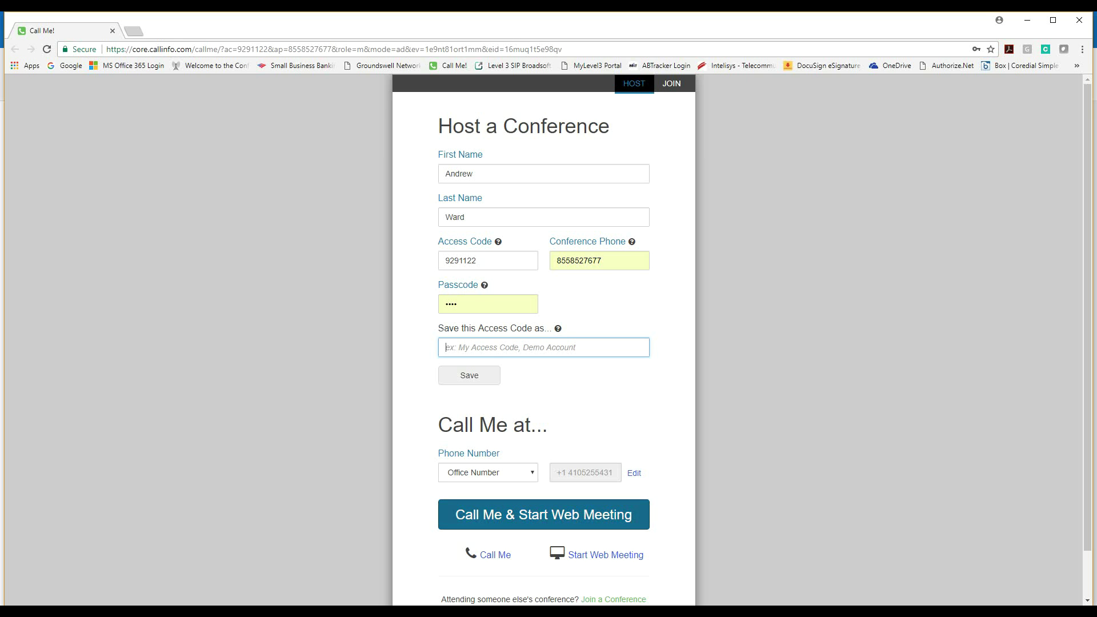
{"action": "left_click", "coordinate": [544, 514]}
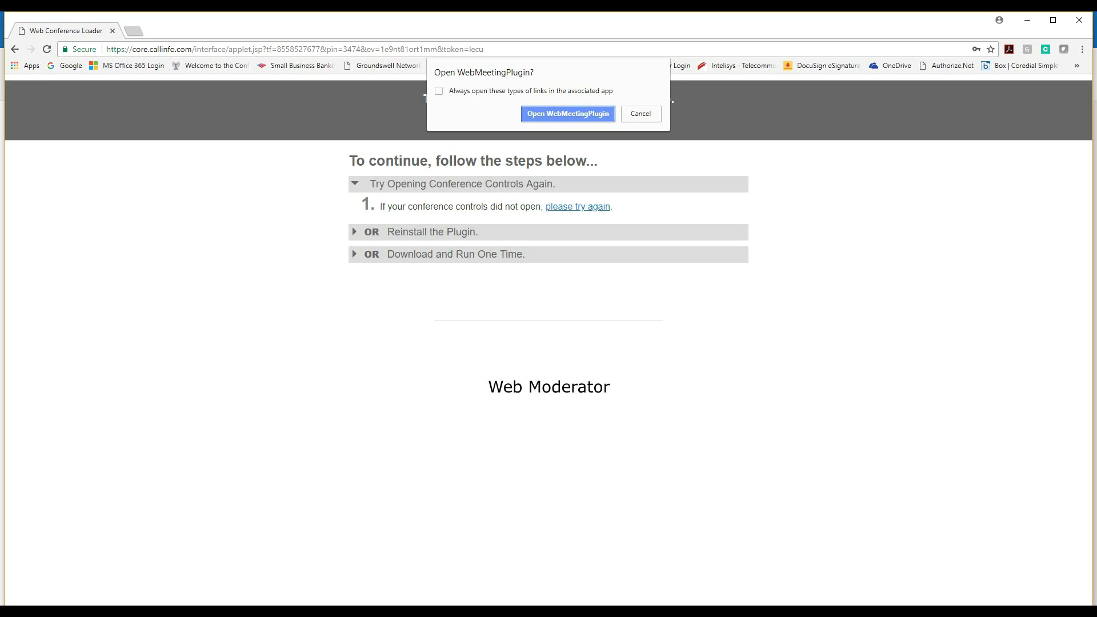
- Launch the WebMeetingPlugin, then close the Conference Controls and the Chrome window
{"action": "key", "text": "Return"}
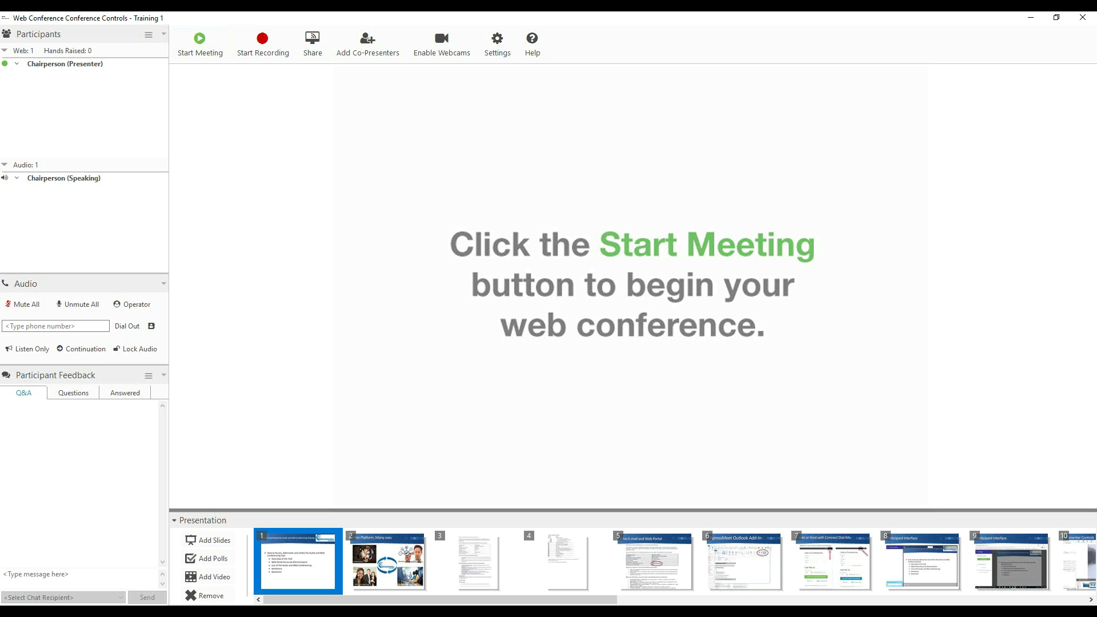
{"action": "left_click", "coordinate": [1031, 18]}
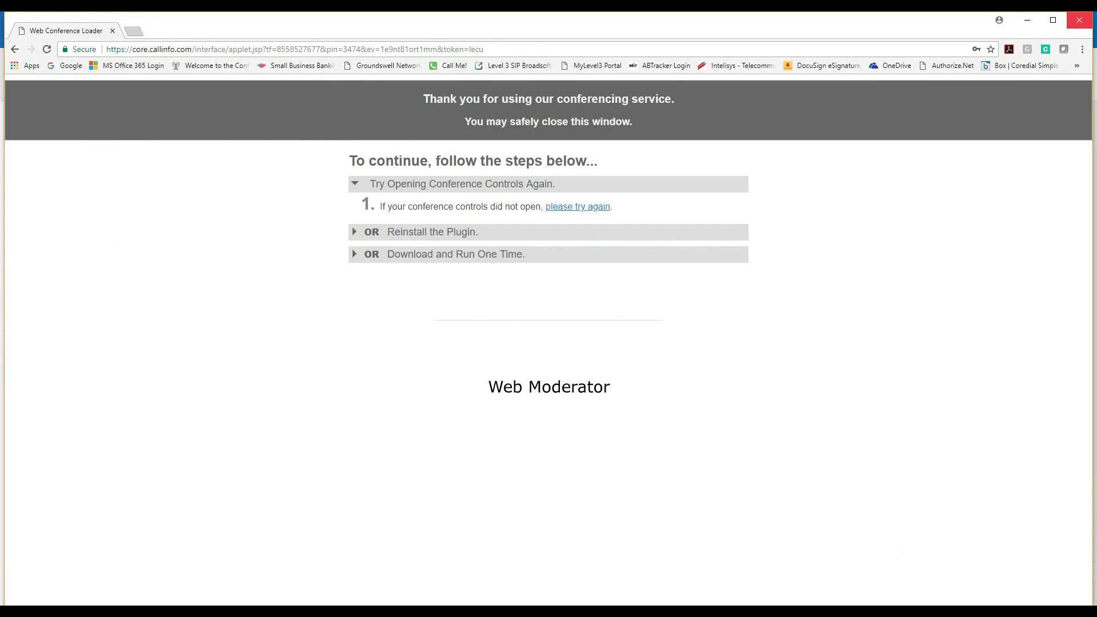
{"action": "left_click", "coordinate": [1080, 20]}
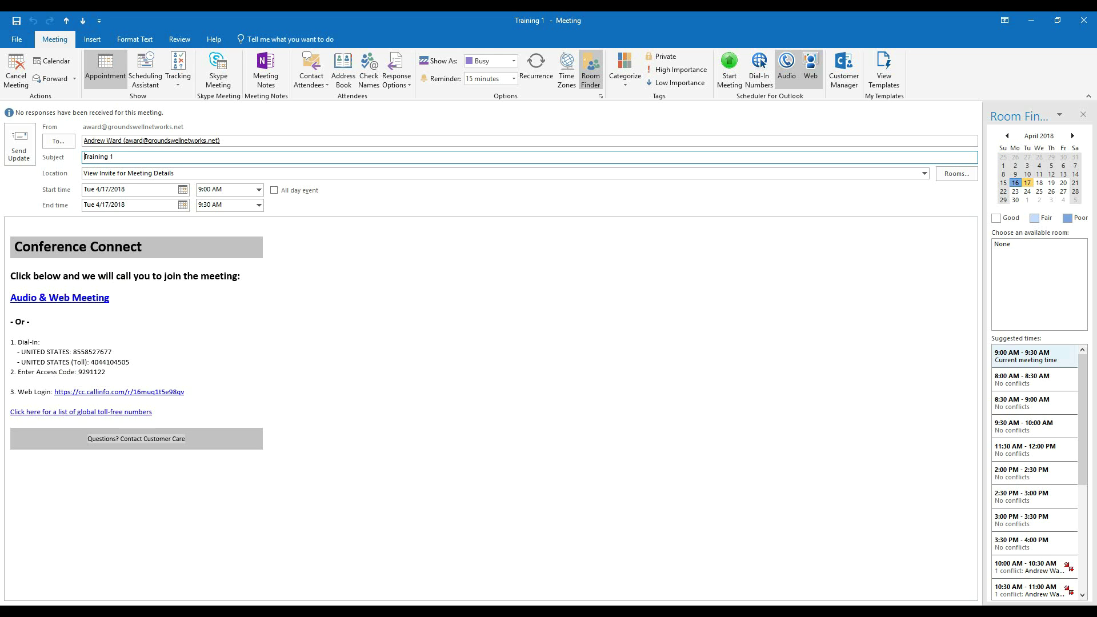
- Reopen the invite's Audio & Web Meeting link and switch from the HOST tab to JOIN
{"action": "left_click", "coordinate": [100, 298], "text": "ctrl"}
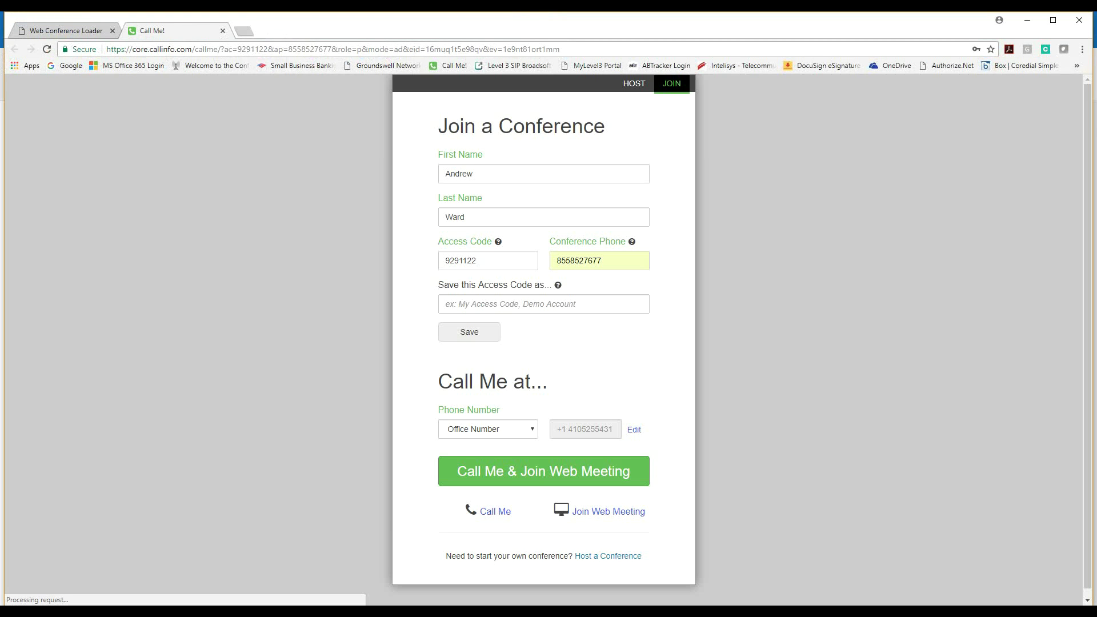
{"action": "left_click", "coordinate": [634, 83]}
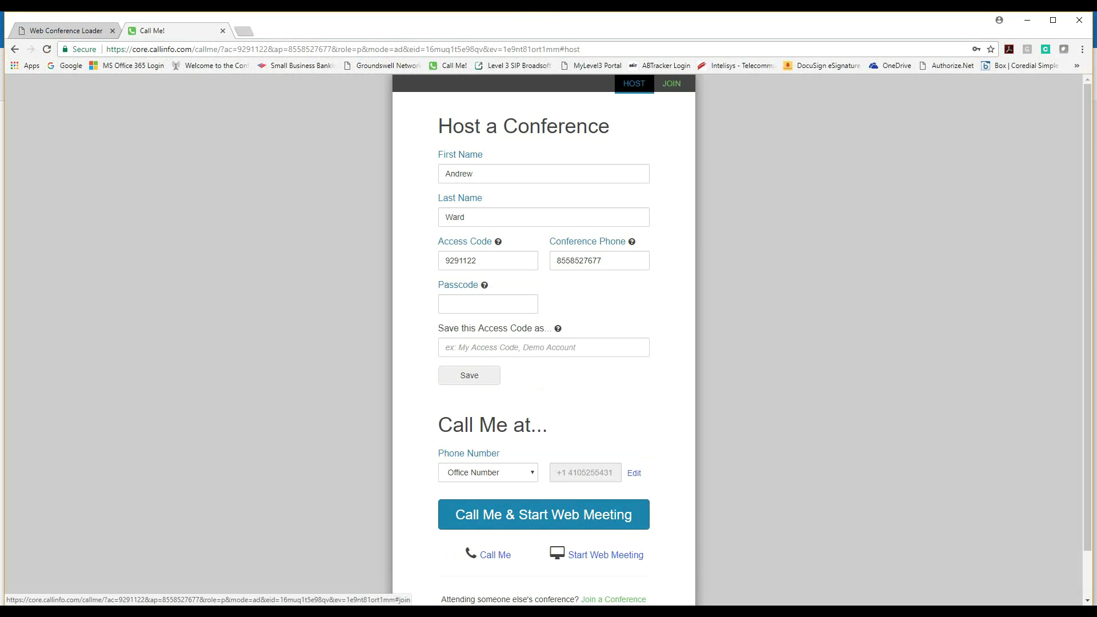
{"action": "left_click", "coordinate": [672, 84]}
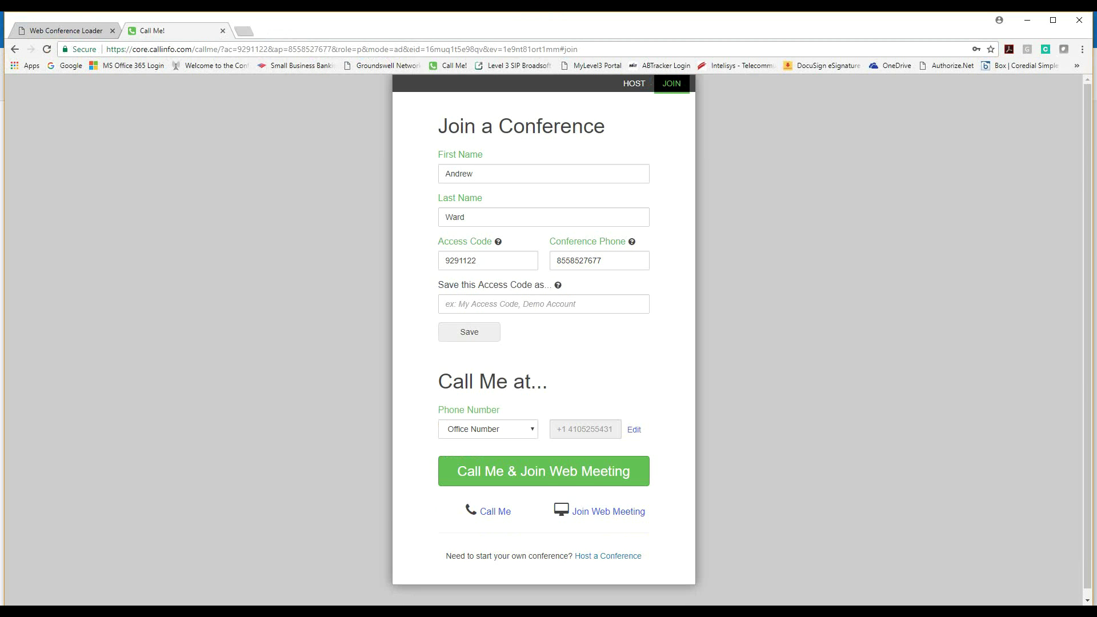